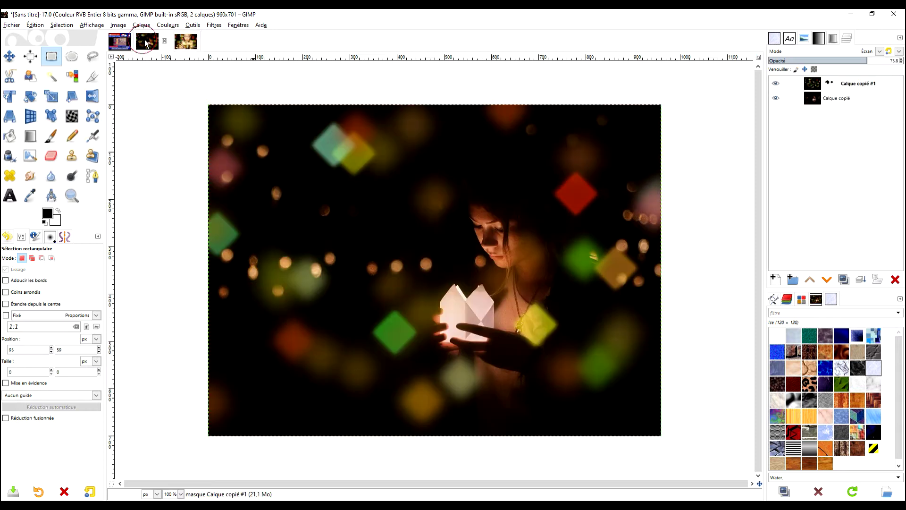
Step: Compare the candle-lantern image with and without its bokeh layer, and bring up the fairy-lights portrait
left_click(777, 84)
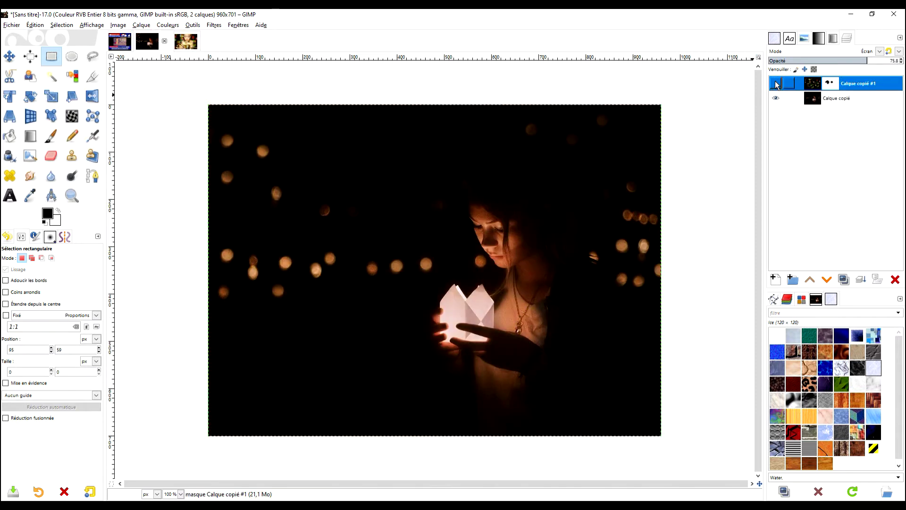
left_click(777, 83)
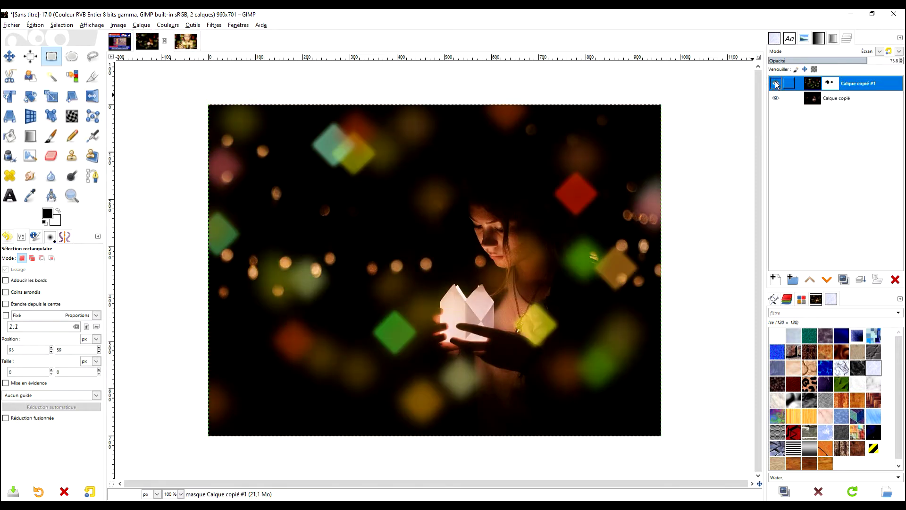
left_click(192, 42)
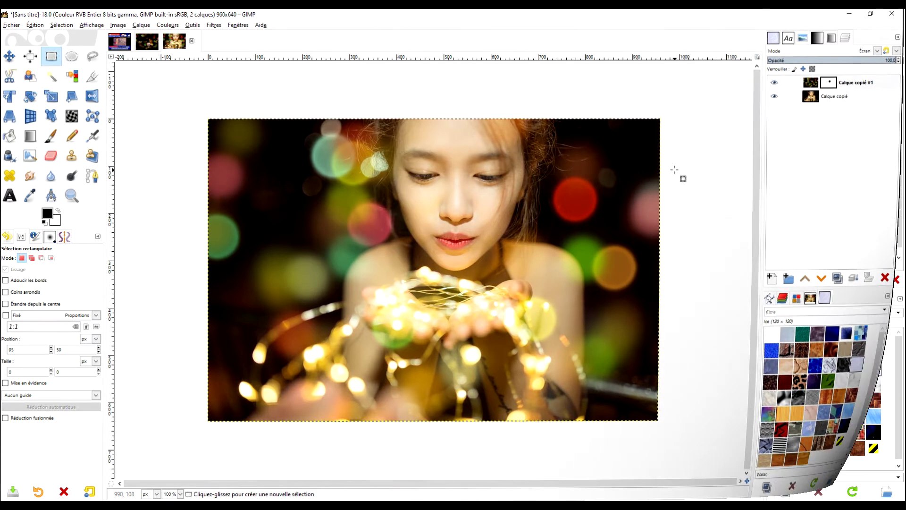
left_click(213, 24)
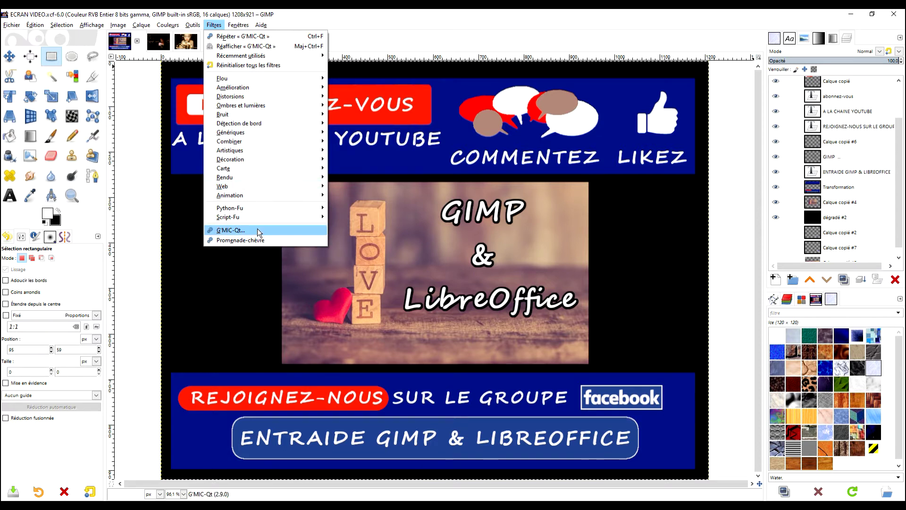
left_click(300, 29)
mouse_move(213, 25)
left_click(140, 228)
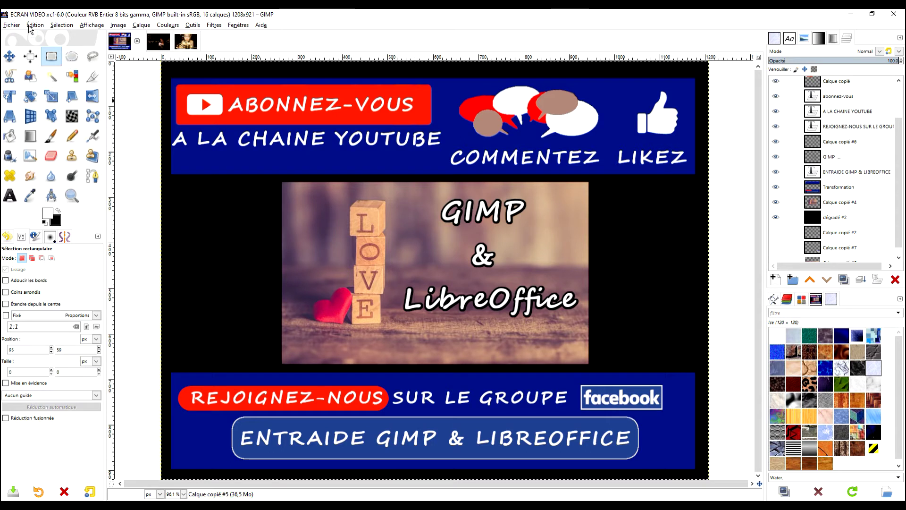
Step: Open the G'MIC-Qt filter on the fairy-lights portrait and search its filters for "bok"
left_click(185, 42)
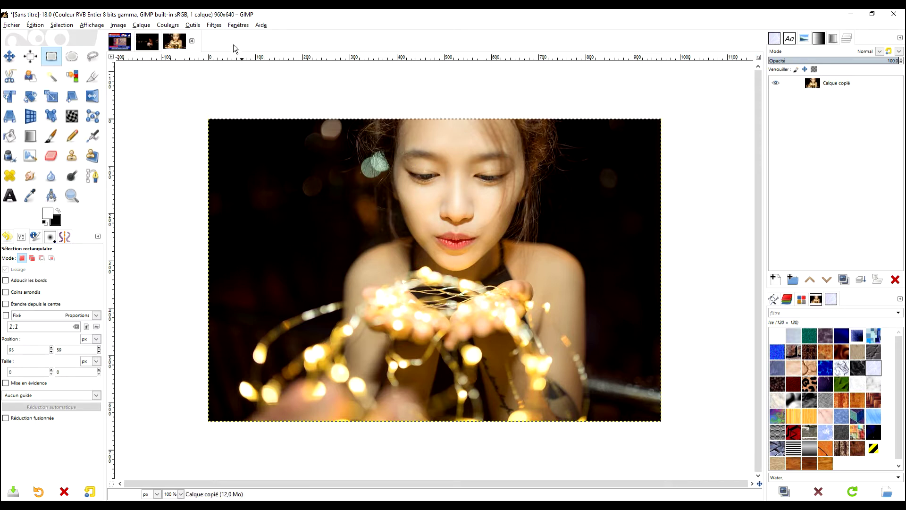
left_click(215, 25)
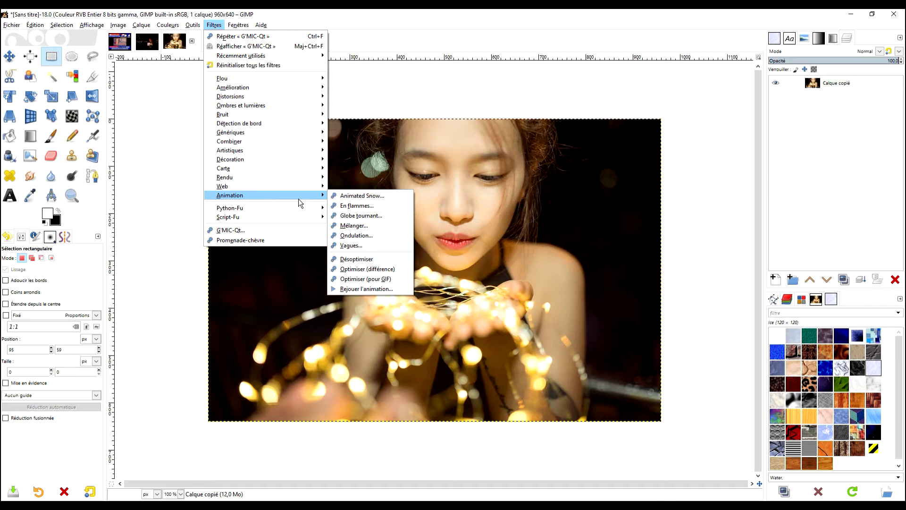
left_click(264, 230)
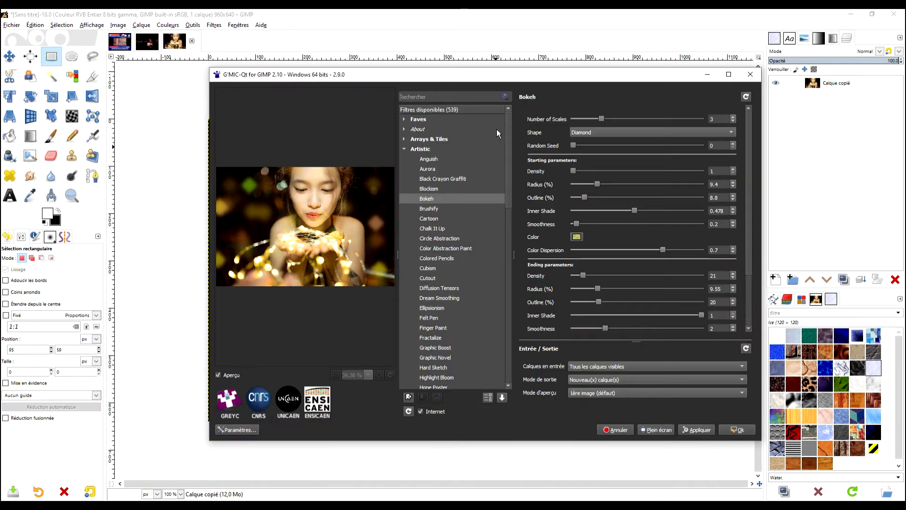
left_click(423, 96)
type("bo")
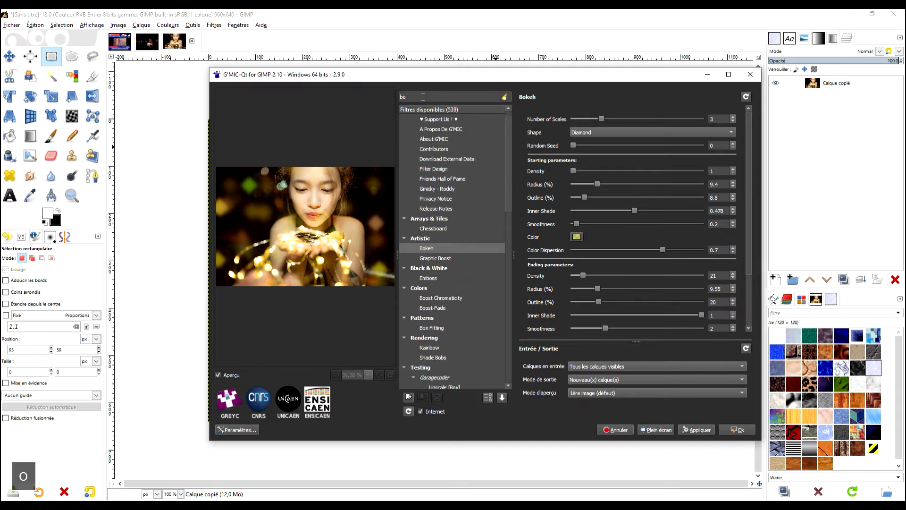
type("k")
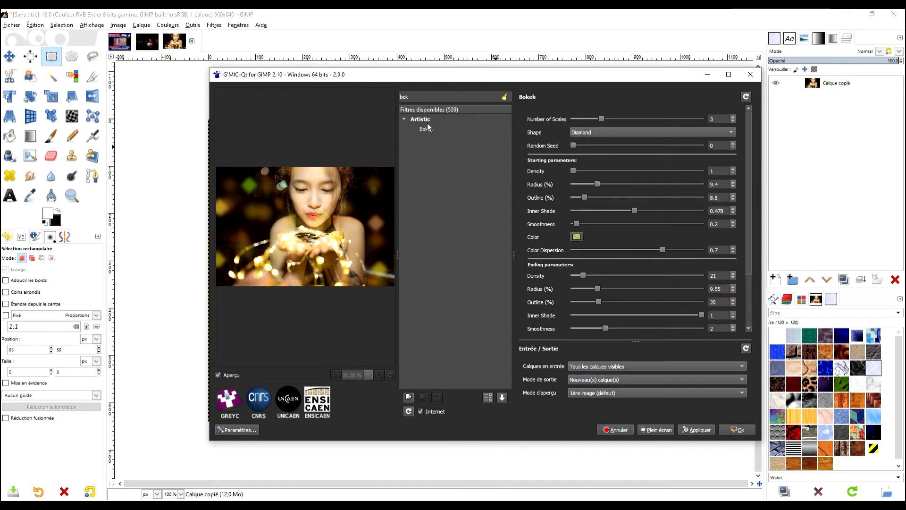
Step: Set the Bokeh filter's shape to Circular and its number of scales to 3
left_click(627, 132)
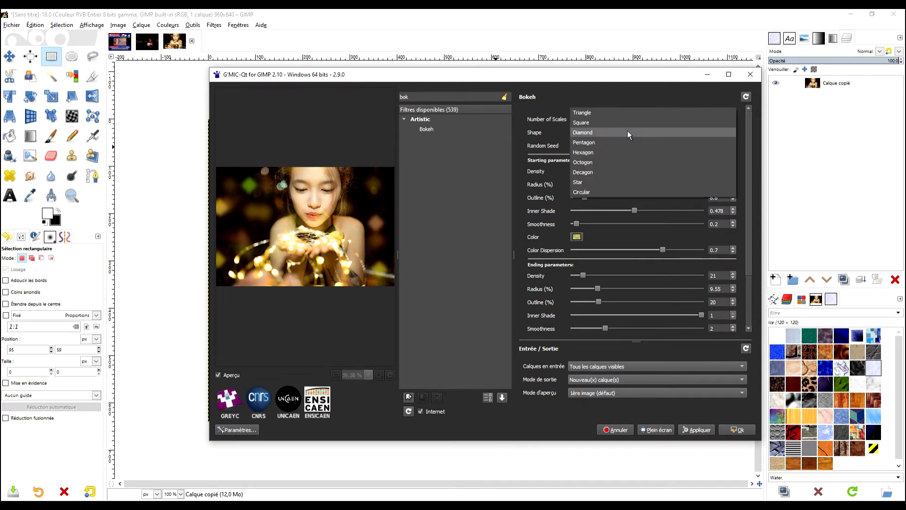
left_click(602, 190)
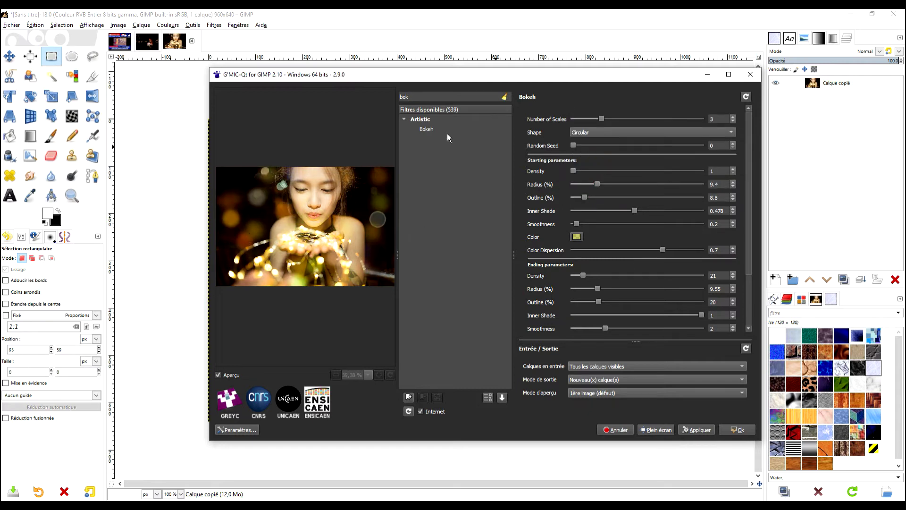
left_click_drag(499, 80, 456, 87)
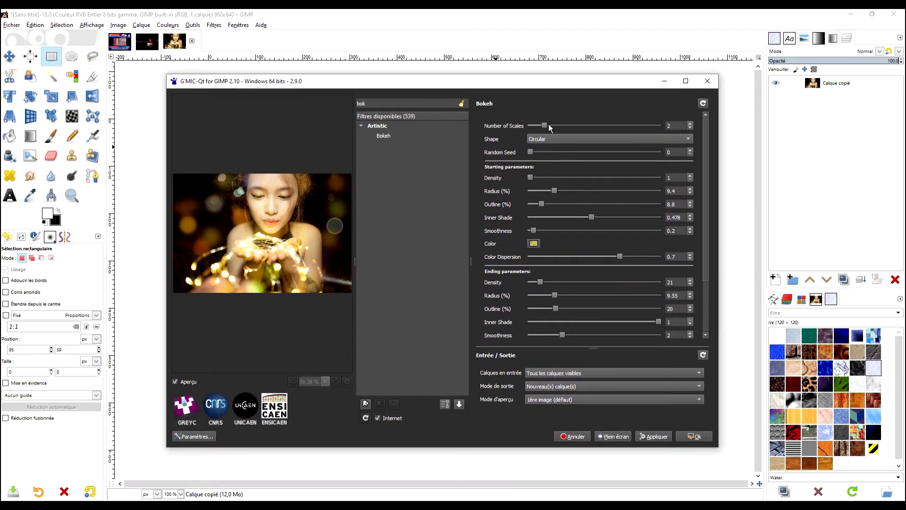
left_click_drag(545, 127, 555, 127)
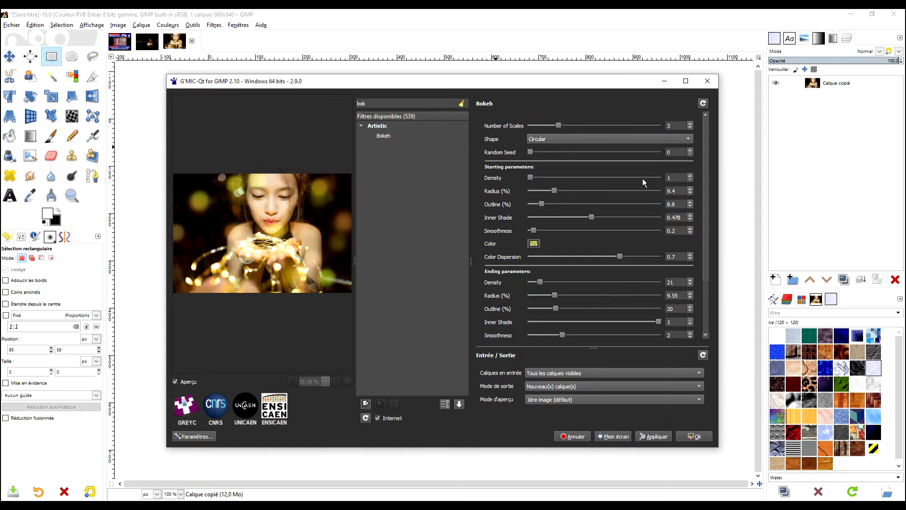
Step: Set the Bokeh starting density to 9 and starting smoothness to 0.472, and apply the filter
left_click_drag(704, 162, 706, 182)
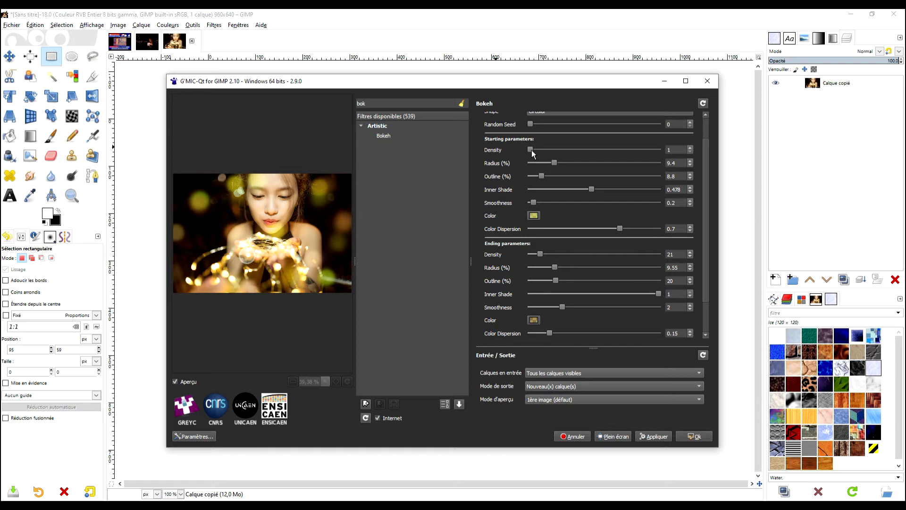
left_click_drag(531, 150, 536, 150)
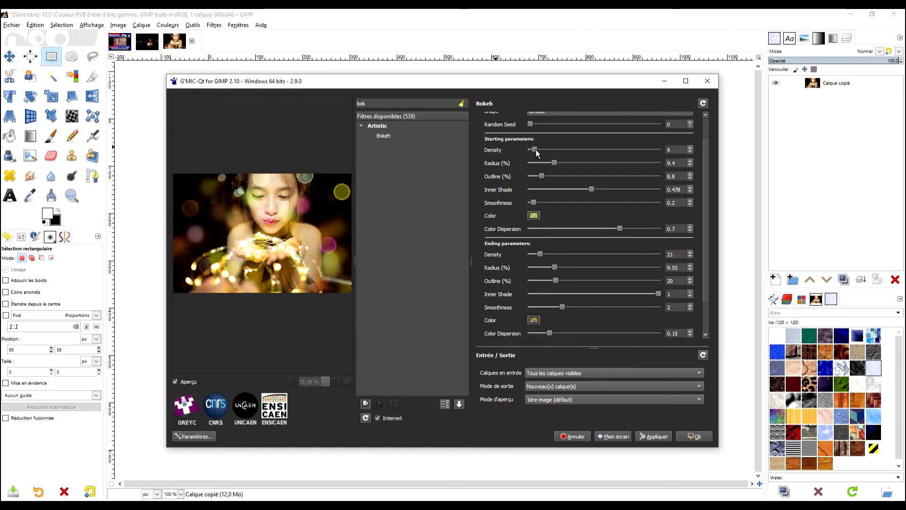
mouse_move(536, 150)
left_mouse_down()
mouse_move(593, 151)
mouse_move(534, 149)
left_mouse_up()
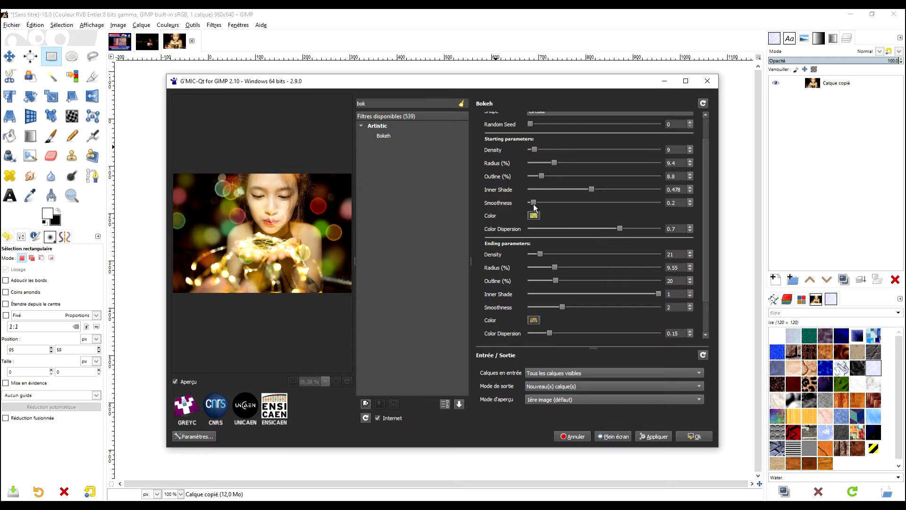
left_click_drag(534, 203, 546, 205)
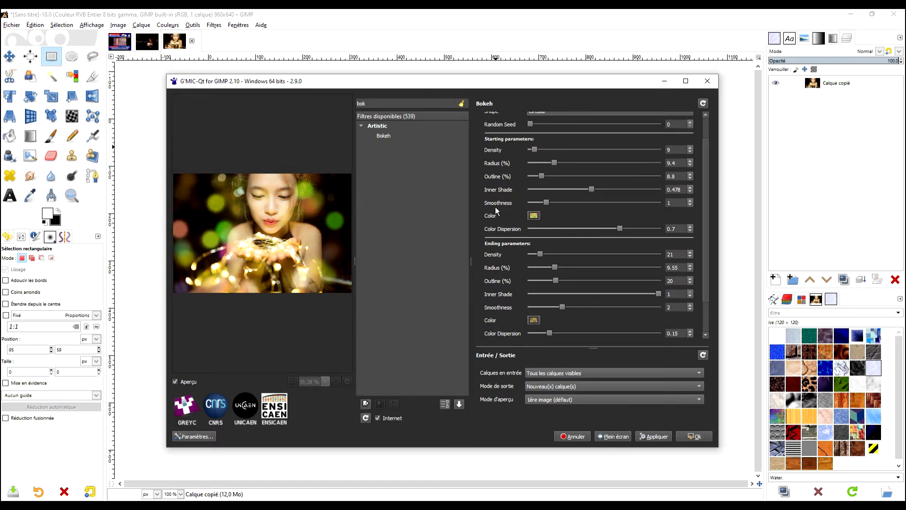
left_click_drag(547, 202, 537, 204)
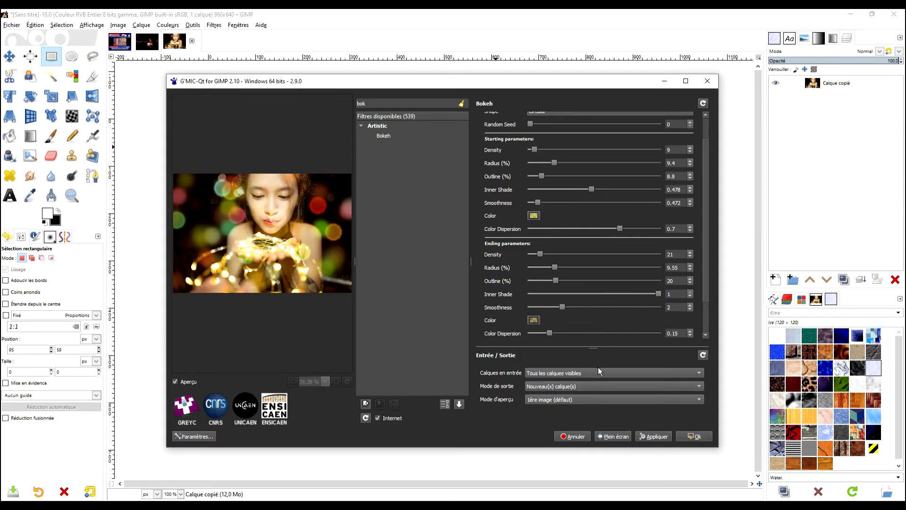
scroll(704, 185, "up", 2)
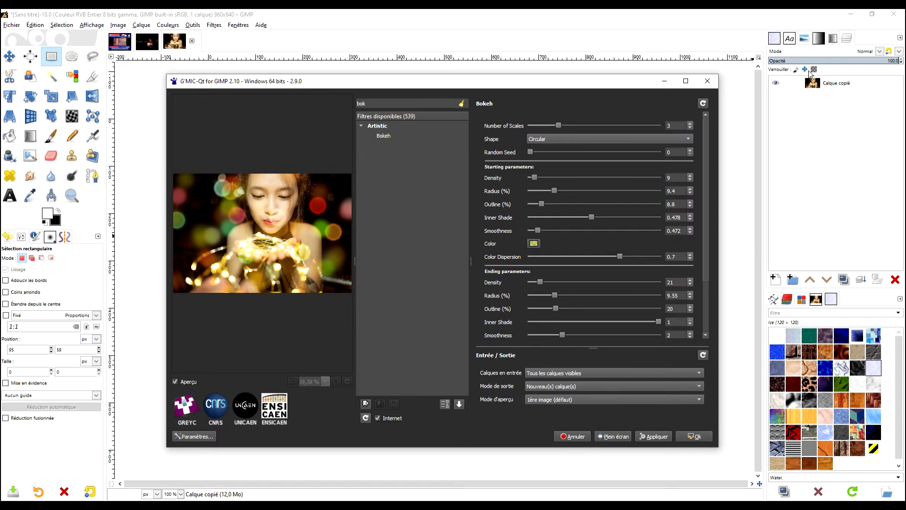
left_click(693, 437)
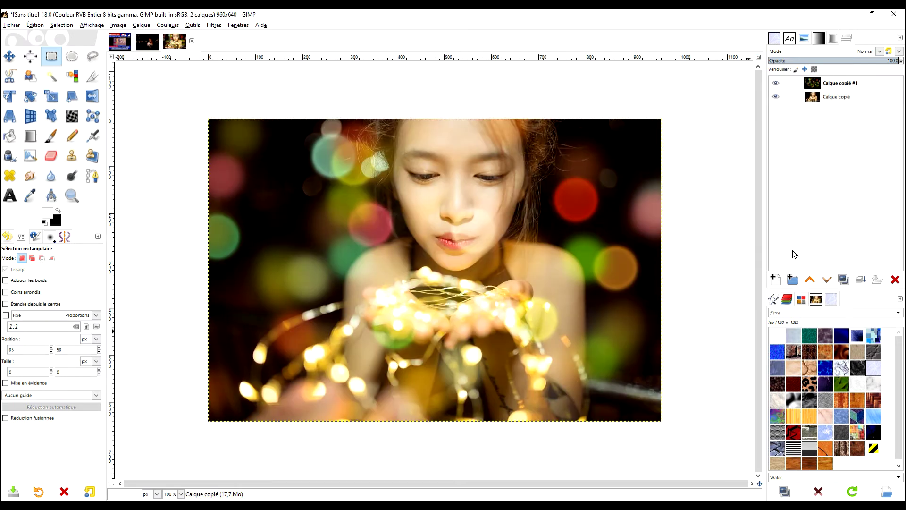
Step: Compare the portrait with and without the bokeh layer, and give that layer a "Blanc (opacité complète)" layer mask
left_click(774, 85)
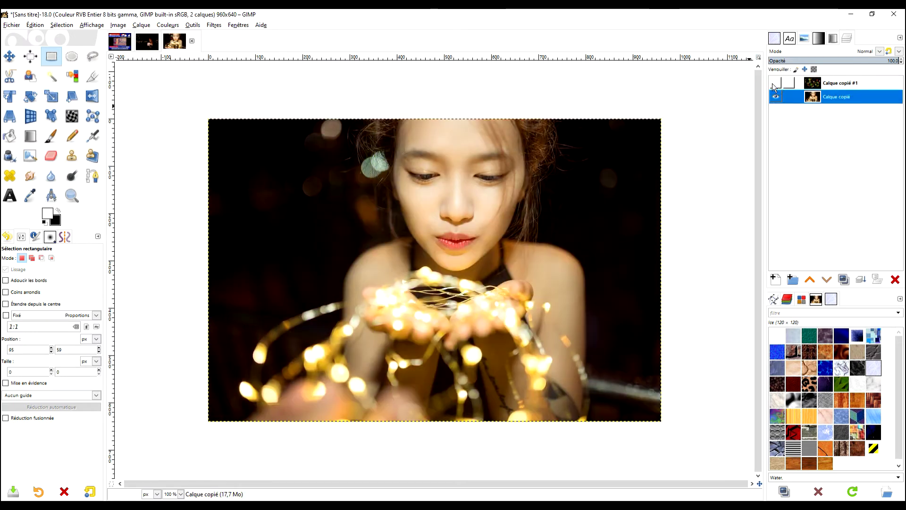
left_click(774, 85)
left_click(819, 88)
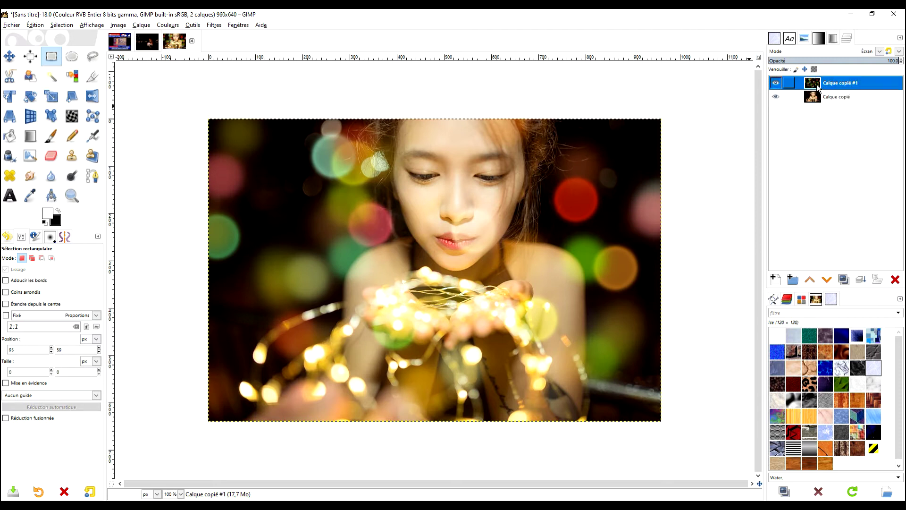
right_click(818, 87)
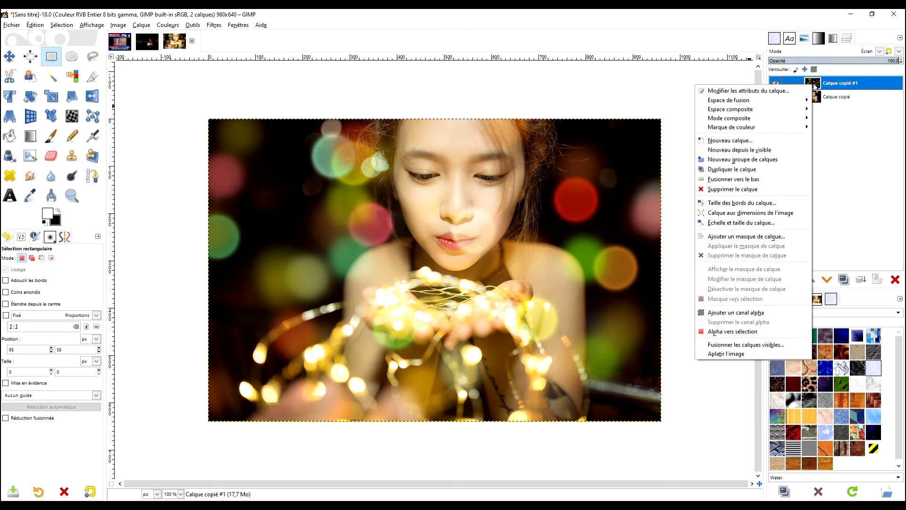
left_click(754, 237)
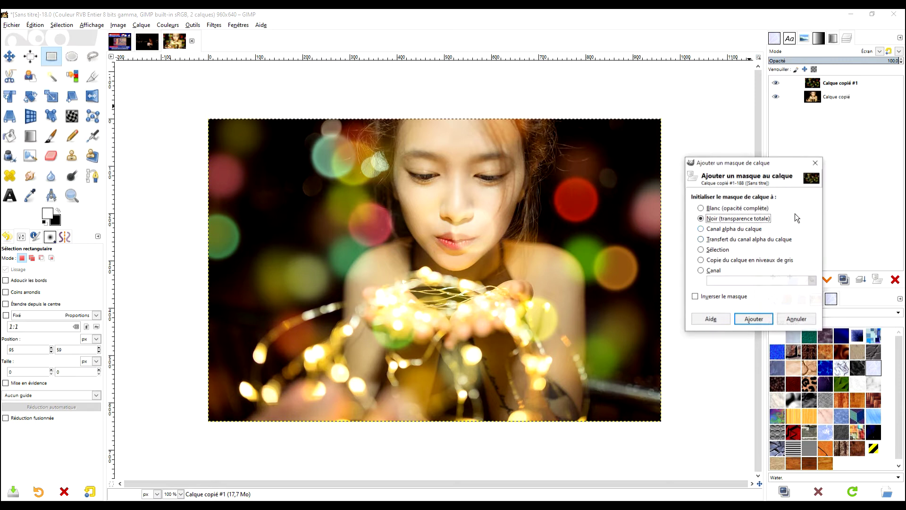
left_click(733, 208)
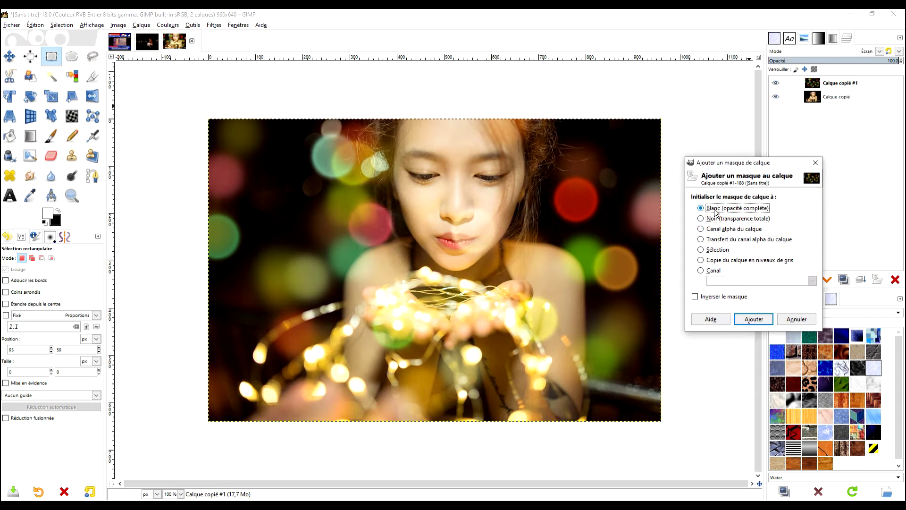
left_click(757, 319)
Step: Set up the Paintbrush with black foreground and 100 opacity, with the bokeh layer's mask as the painting target
left_click(51, 136)
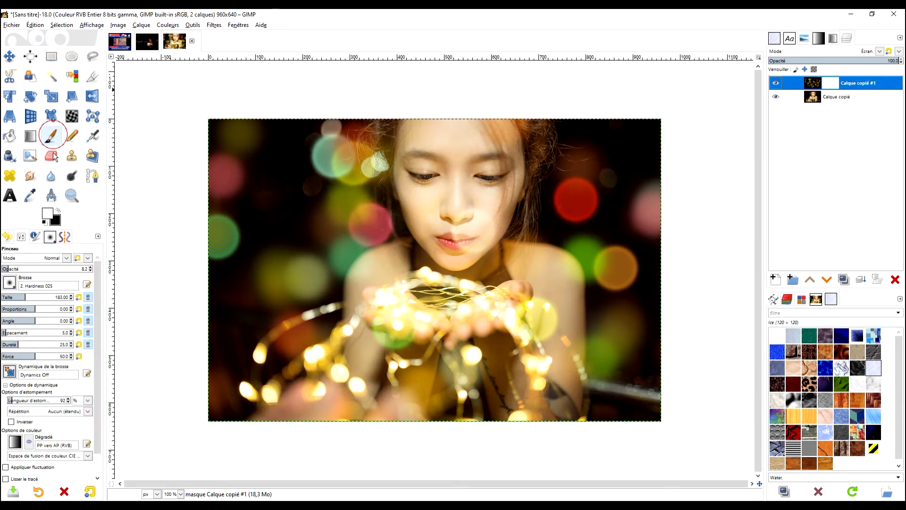
left_click(44, 224)
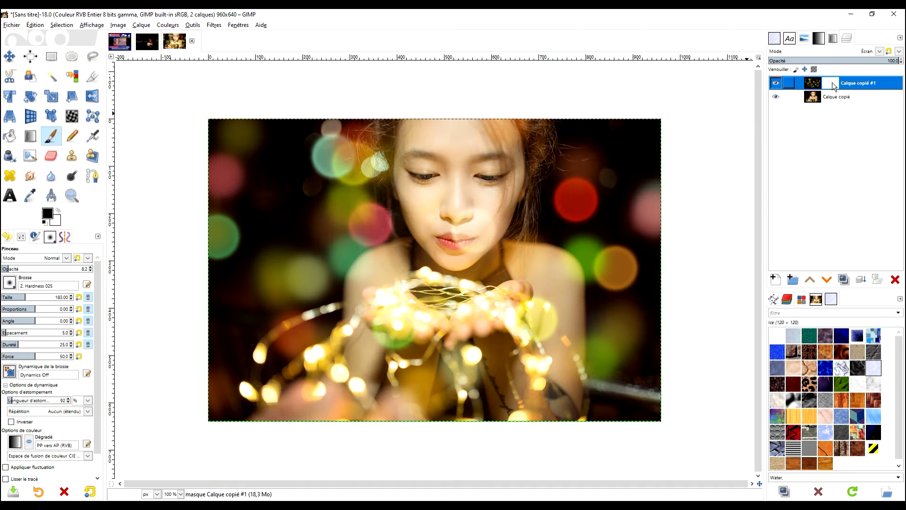
left_click(377, 169)
left_click_drag(28, 269, 135, 268)
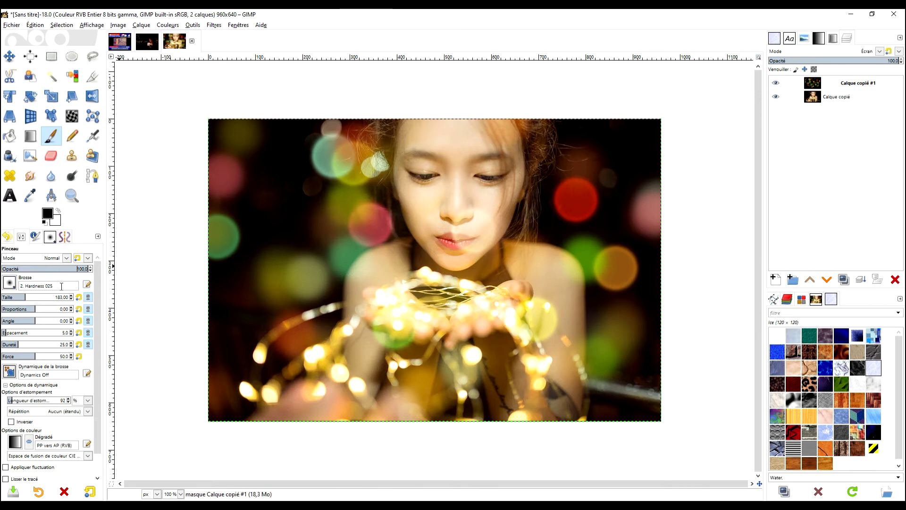
left_click(826, 84)
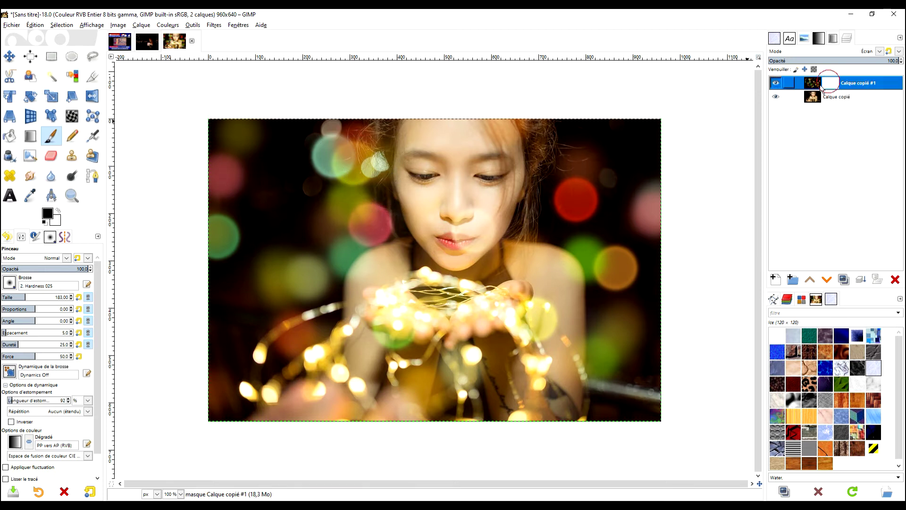
left_click_drag(386, 162, 377, 162)
key("ctrl+z")
key("ctrl+z")
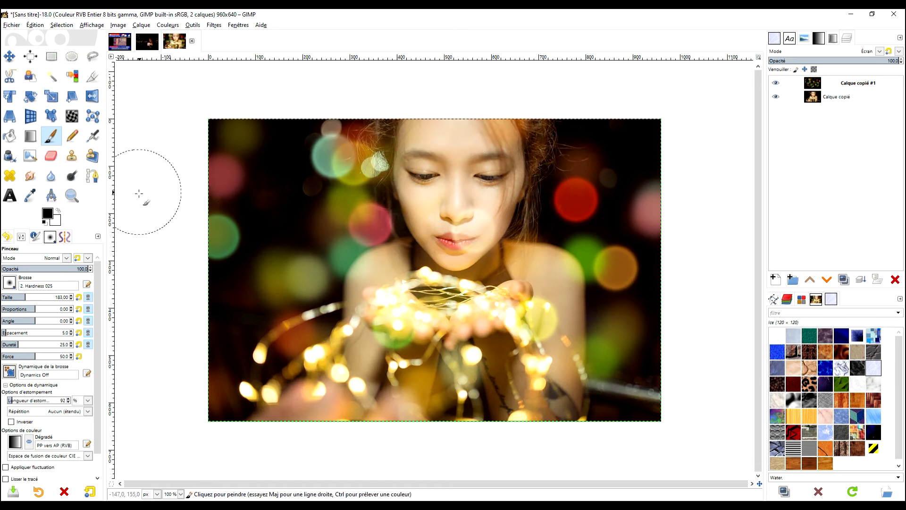
left_click(356, 232)
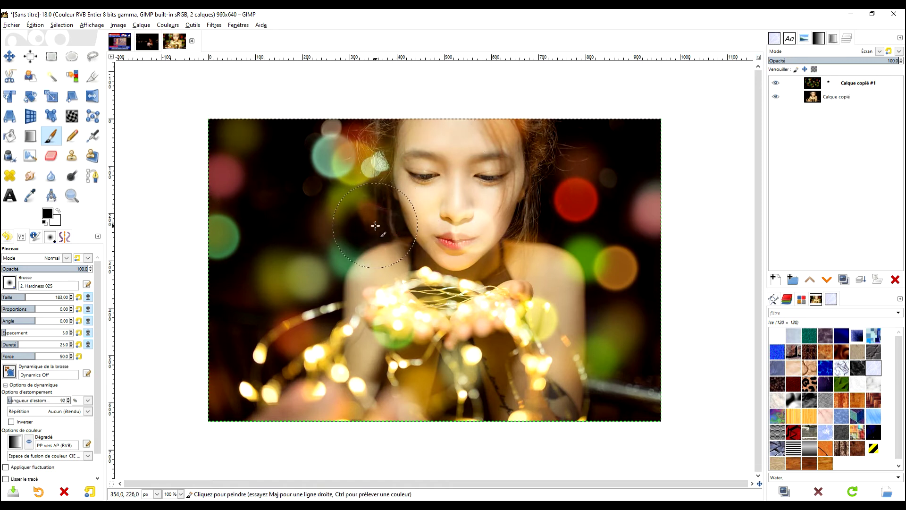
key("ctrl+z")
Step: Paint black on the layer mask to hide the pink circle beside the face and the bokeh haze over the woman's face
left_click(373, 227)
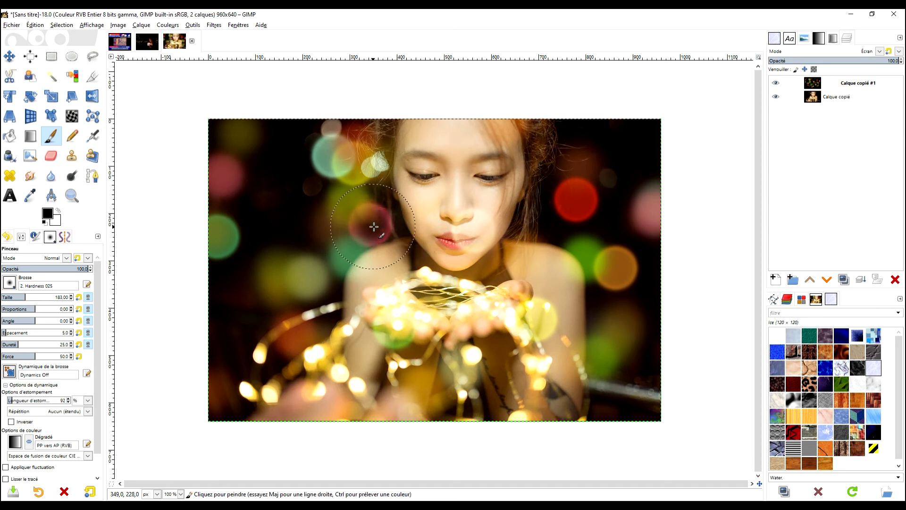
mouse_move(374, 220)
left_mouse_down()
mouse_move(330, 209)
mouse_move(396, 224)
mouse_move(328, 213)
left_mouse_up()
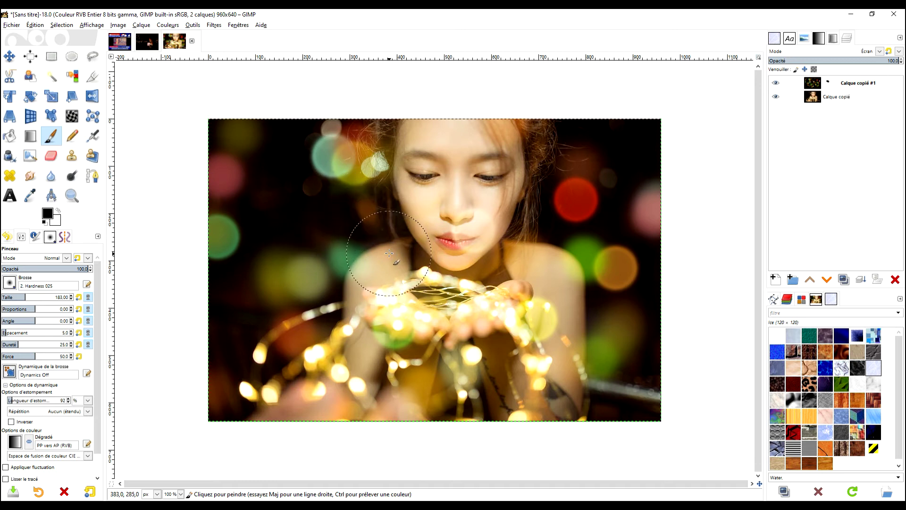
mouse_move(491, 243)
left_mouse_down()
mouse_move(453, 222)
mouse_move(463, 205)
left_mouse_up()
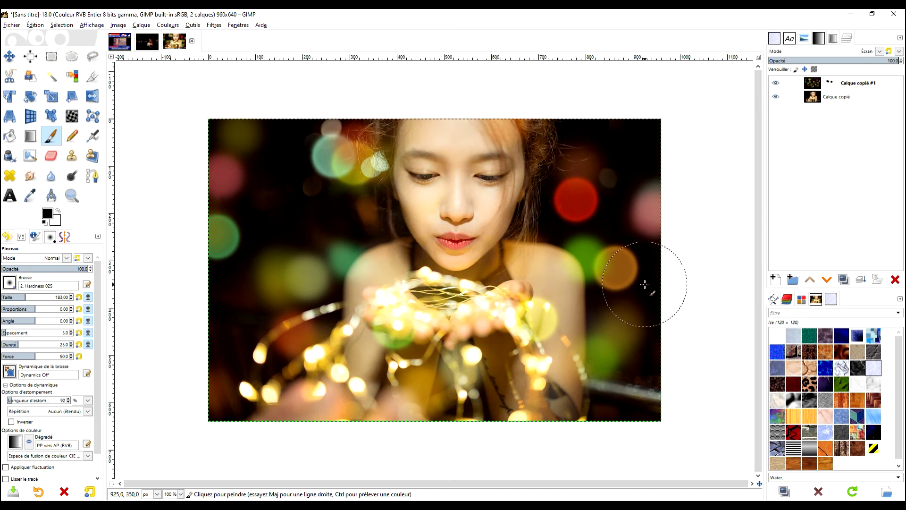
Step: Paint white on the bokeh layer's mask to restore the pink circle beside the woman's face
left_click(58, 211)
mouse_move(370, 203)
left_mouse_down()
mouse_move(379, 220)
mouse_move(334, 220)
mouse_move(316, 209)
mouse_move(346, 212)
mouse_move(351, 200)
mouse_move(329, 190)
left_mouse_up()
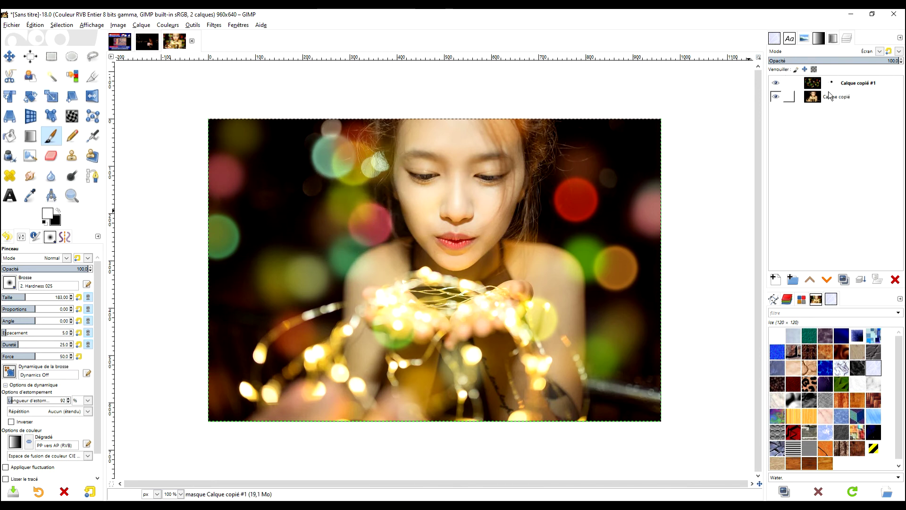
Step: Try the bokeh layer at about half opacity, and return it to 100
left_click(813, 83)
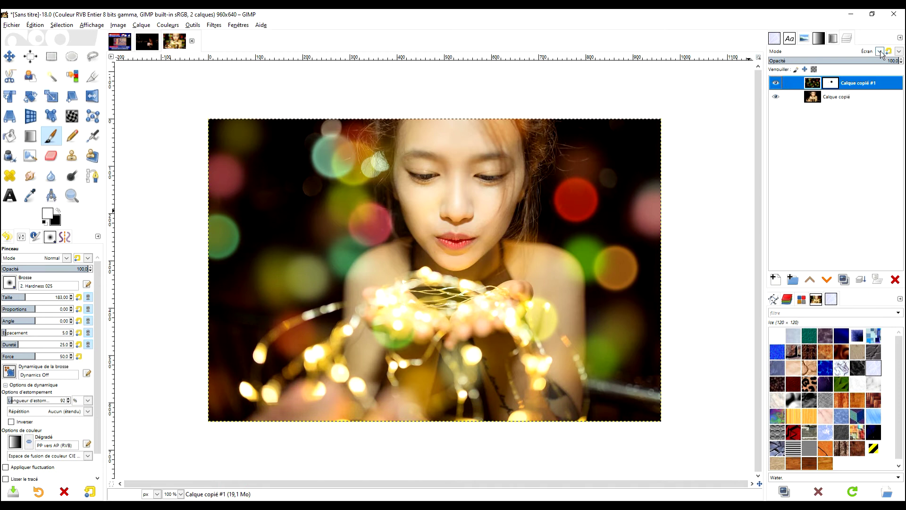
left_click_drag(883, 63, 841, 62)
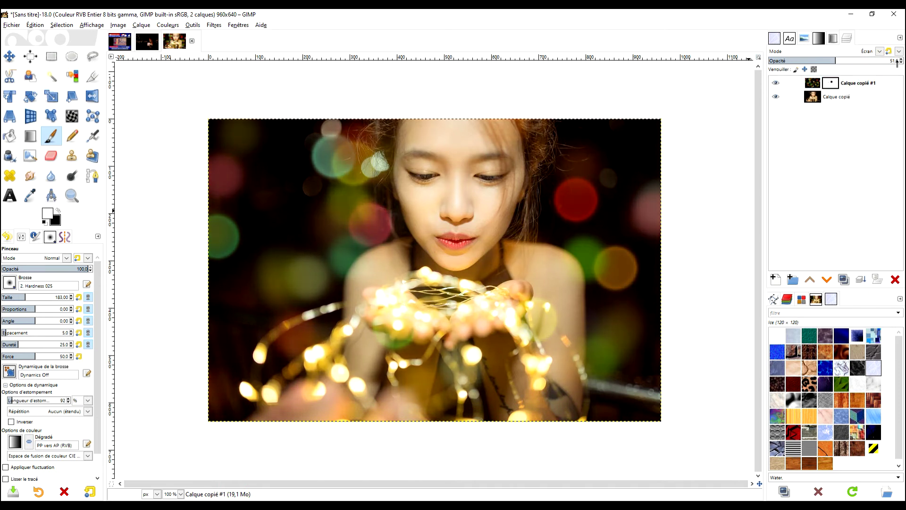
left_click(897, 63)
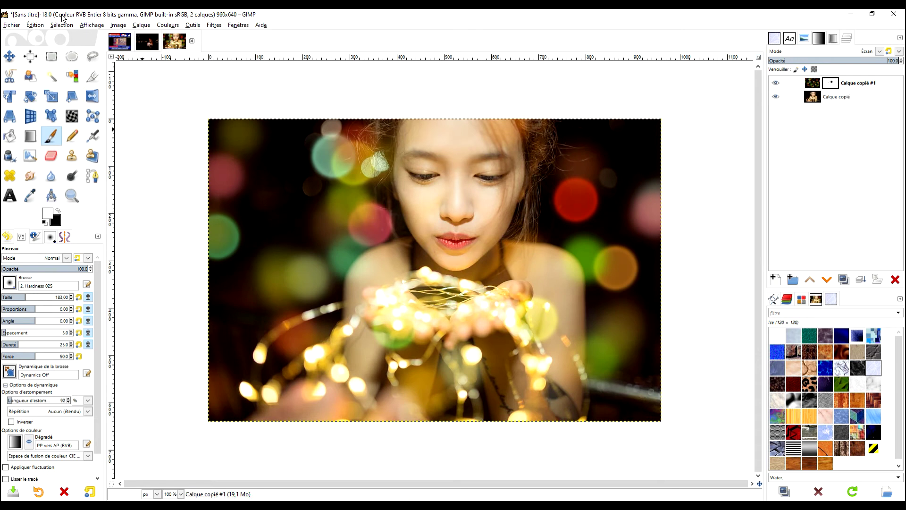
Step: Switch to the dark image of the woman holding a paper lantern and open the G'MIC-Qt Bokeh filter on it
left_click(147, 42)
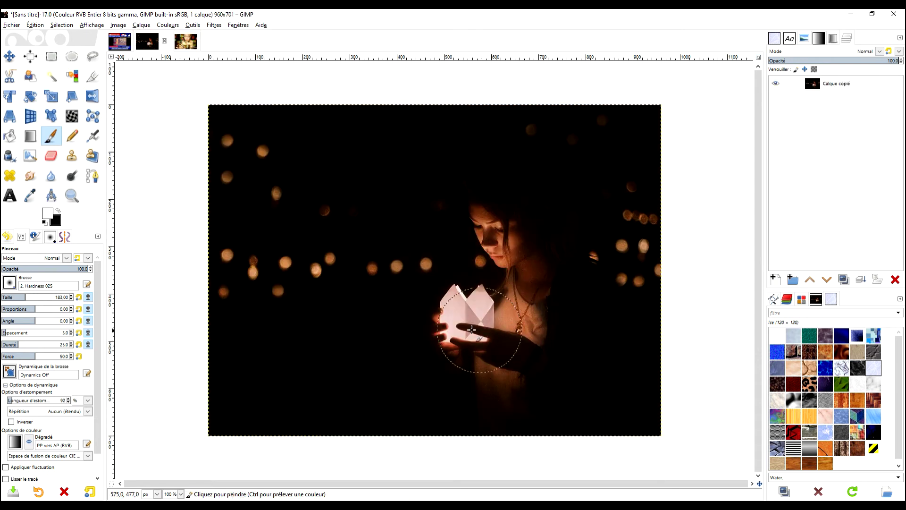
left_click(52, 57)
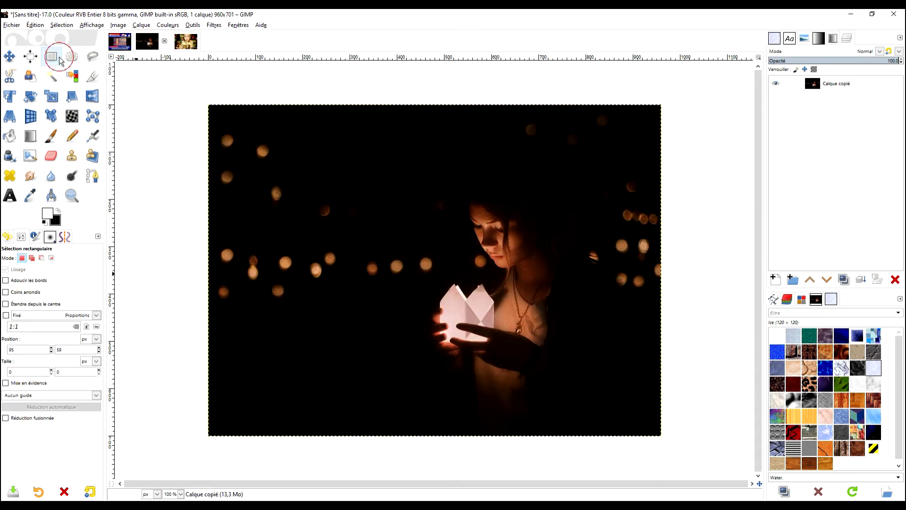
left_click(214, 26)
left_click(238, 228)
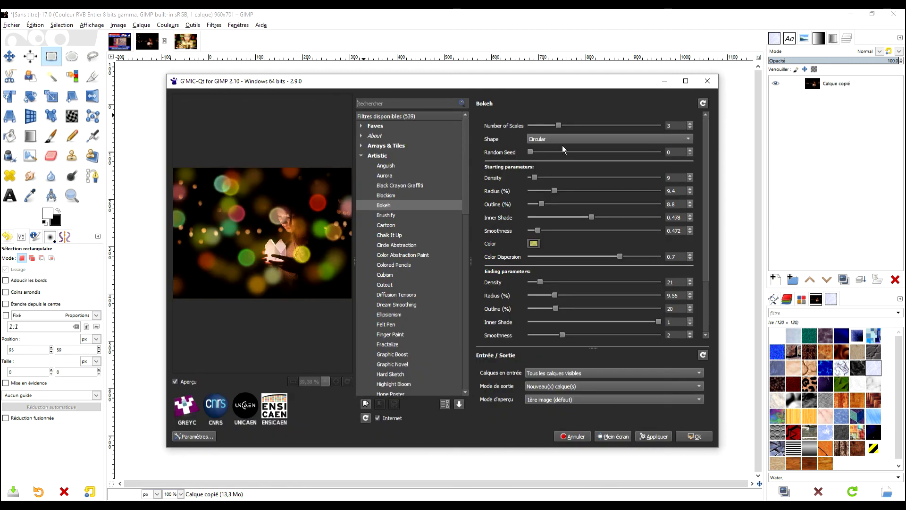
Step: Preview the Hexagon, Triangle and Star shapes for the Bokeh effect on the lantern image
left_click(562, 140)
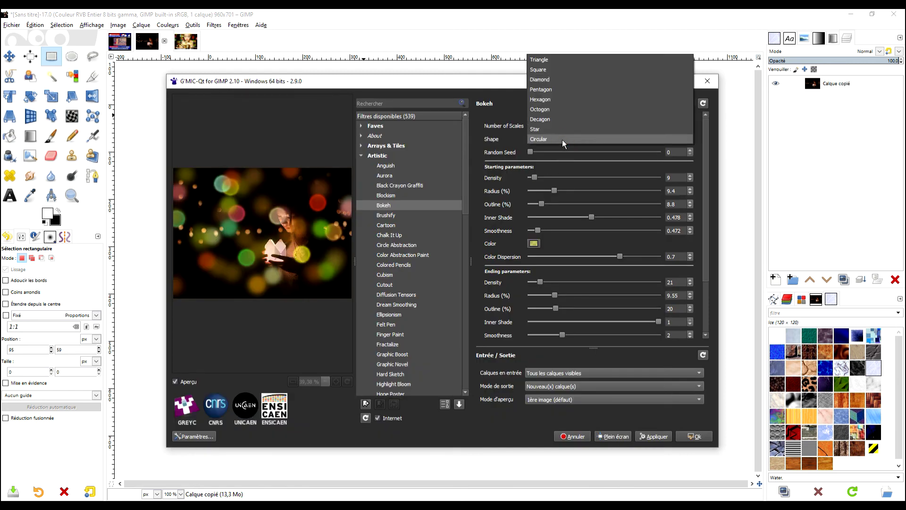
left_click(560, 100)
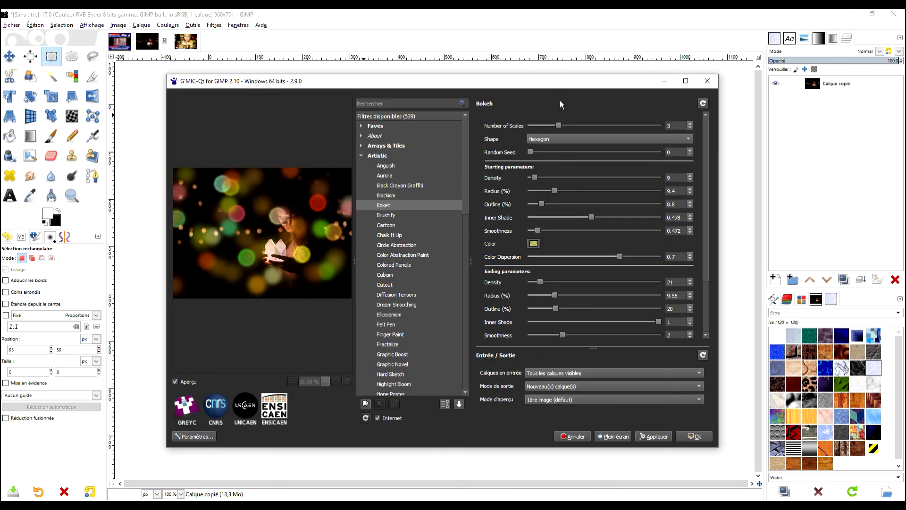
left_click(539, 142)
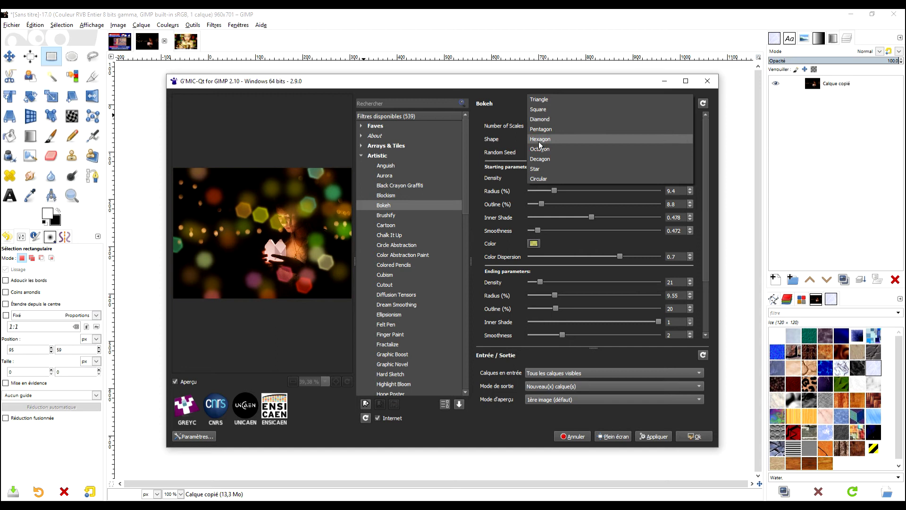
left_click(553, 100)
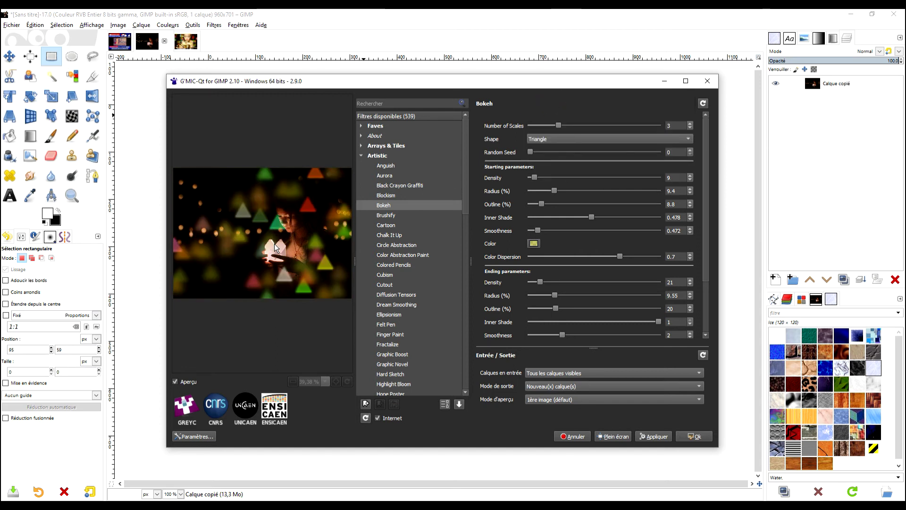
left_click(588, 139)
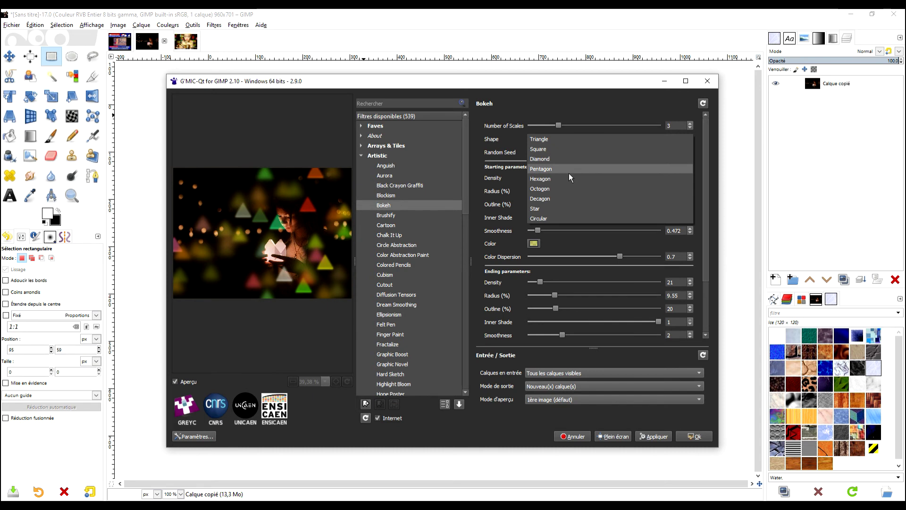
left_click(553, 208)
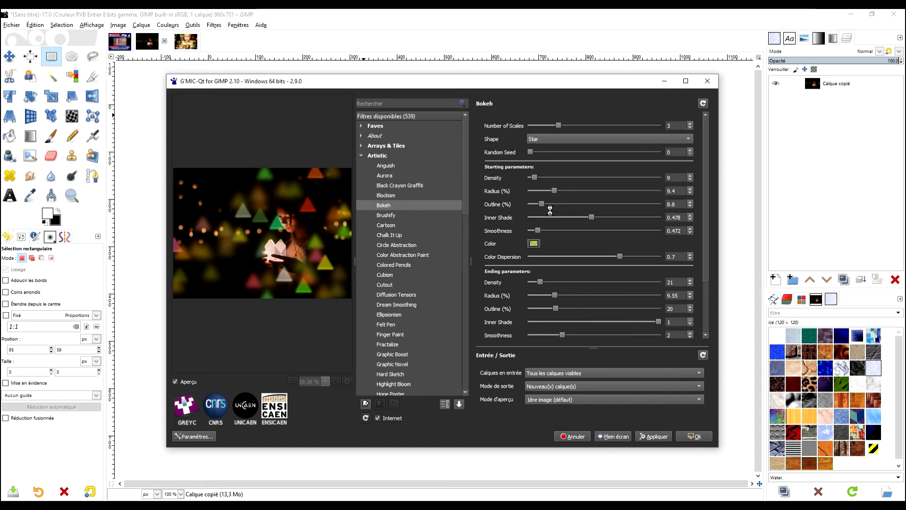
Step: Set the Bokeh shape to Diamond and apply the filter to the lantern image
left_click(559, 139)
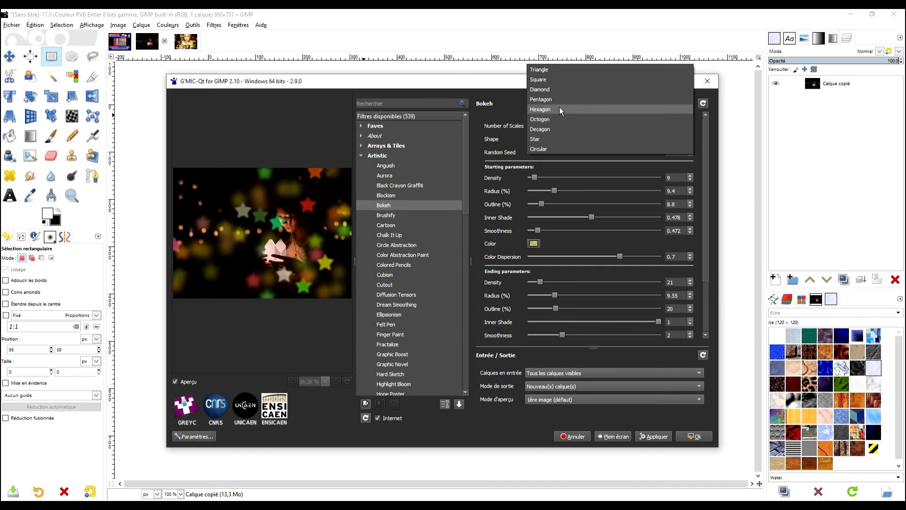
left_click(556, 89)
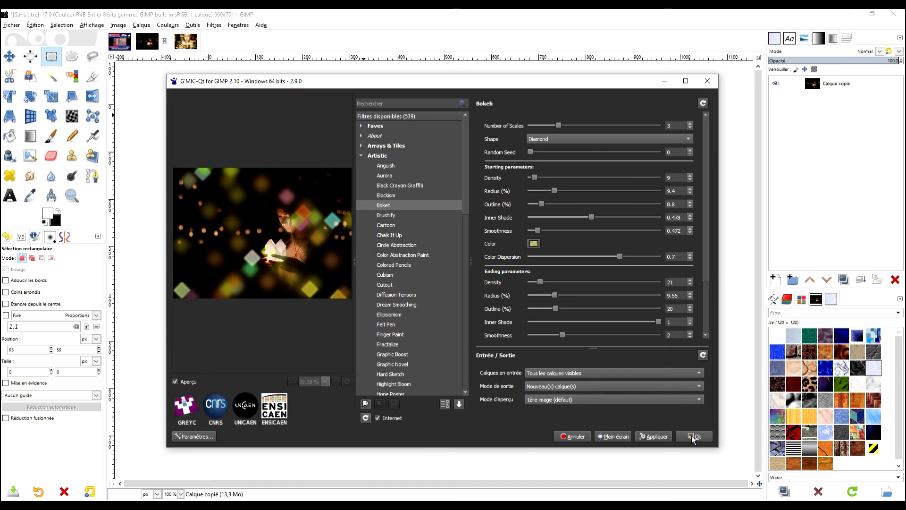
left_click(692, 435)
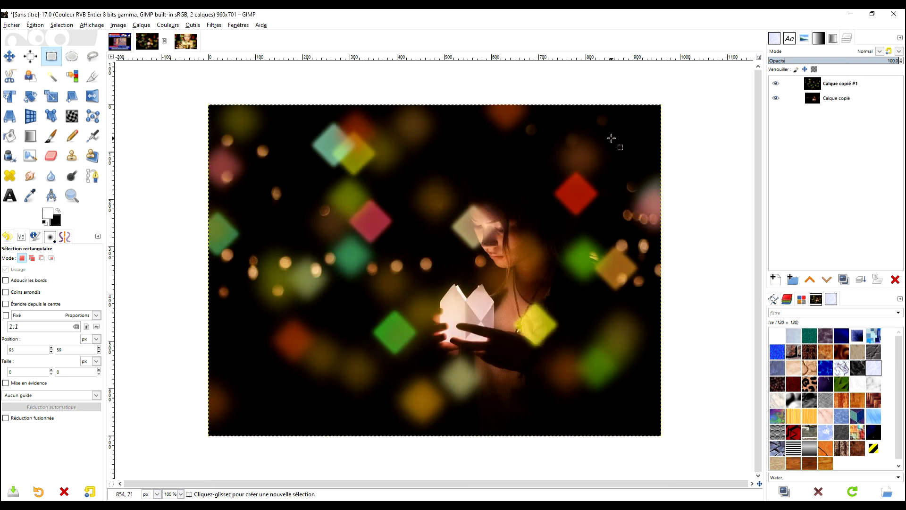
Step: Lower the diamond bokeh layer's opacity to 75.8 and give it a "Blanc (opacité complète)" layer mask
left_click(826, 81)
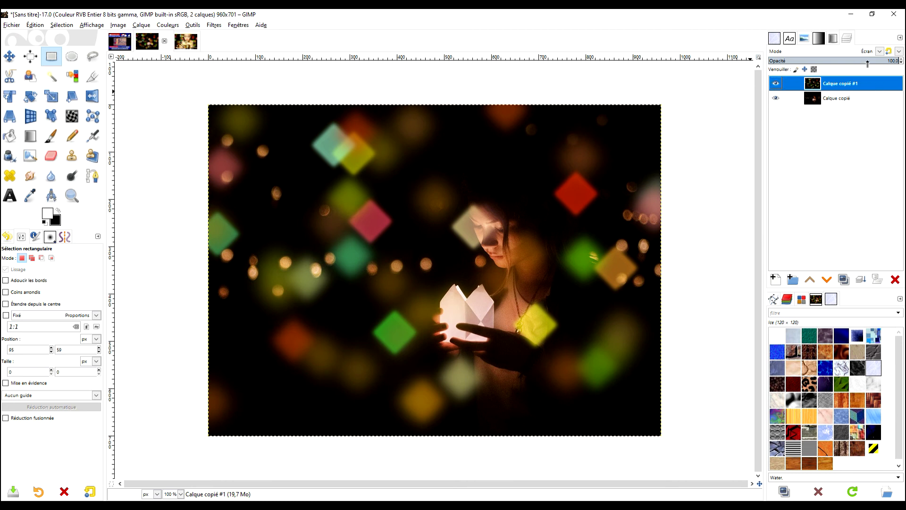
left_click(867, 62)
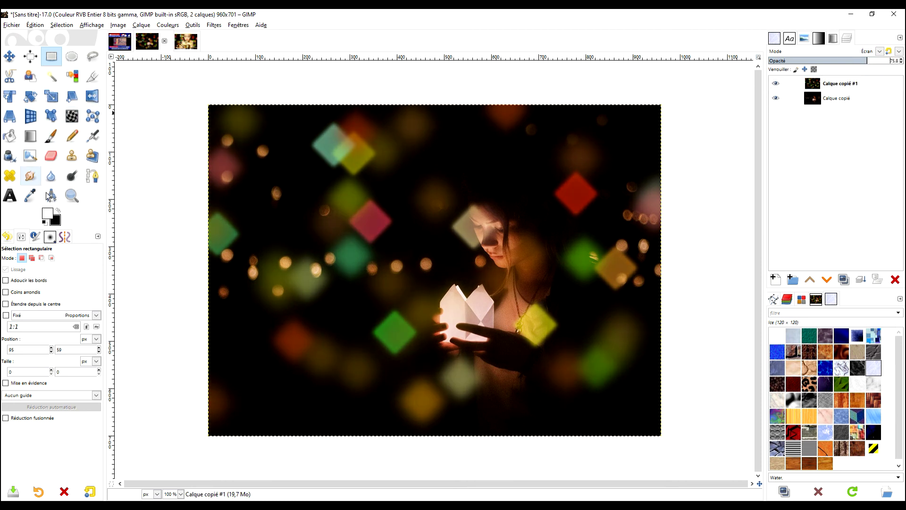
right_click(821, 88)
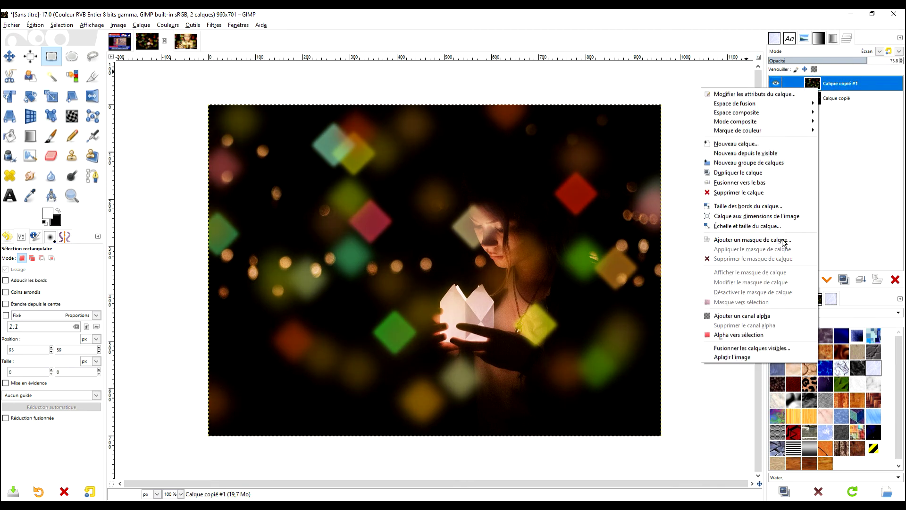
left_click(749, 240)
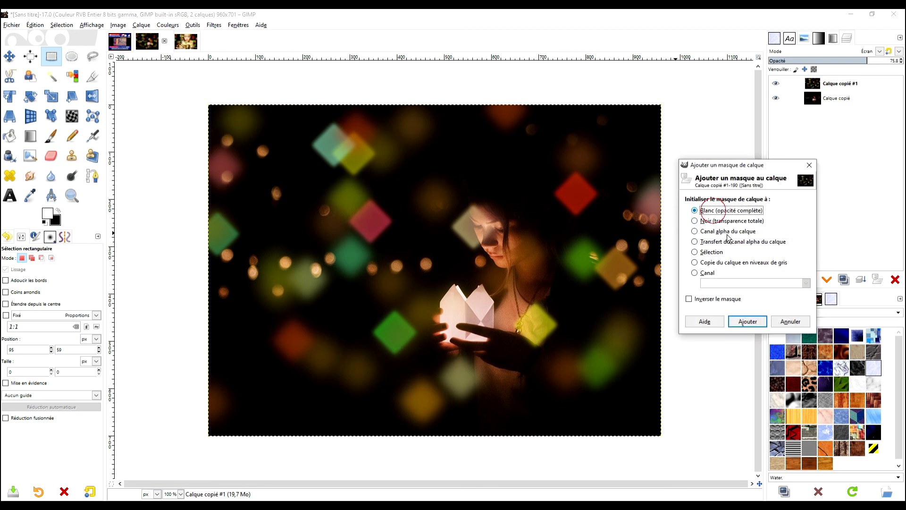
left_click(747, 322)
Step: Paint black on the mask with the Paintbrush to hide the pale diamond at the woman's face and the olive, pink and teal diamonds beyond it
left_click(51, 138)
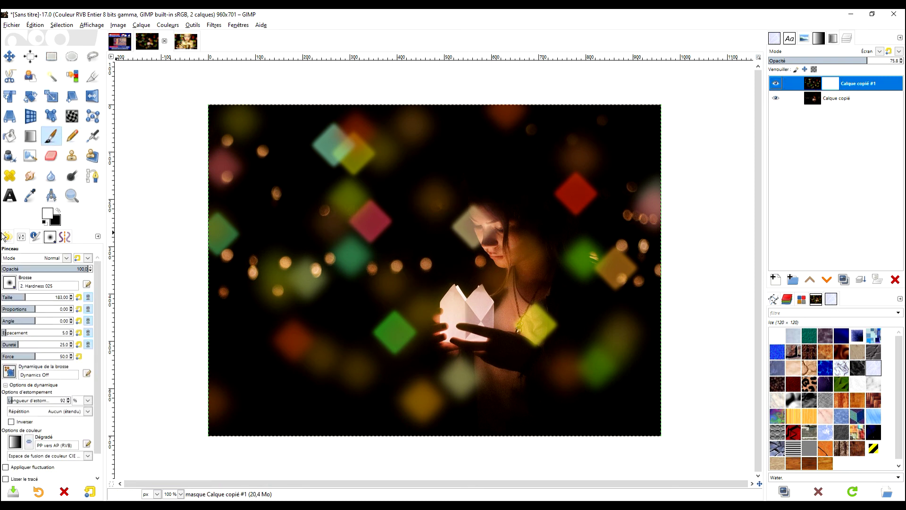
left_click(57, 211)
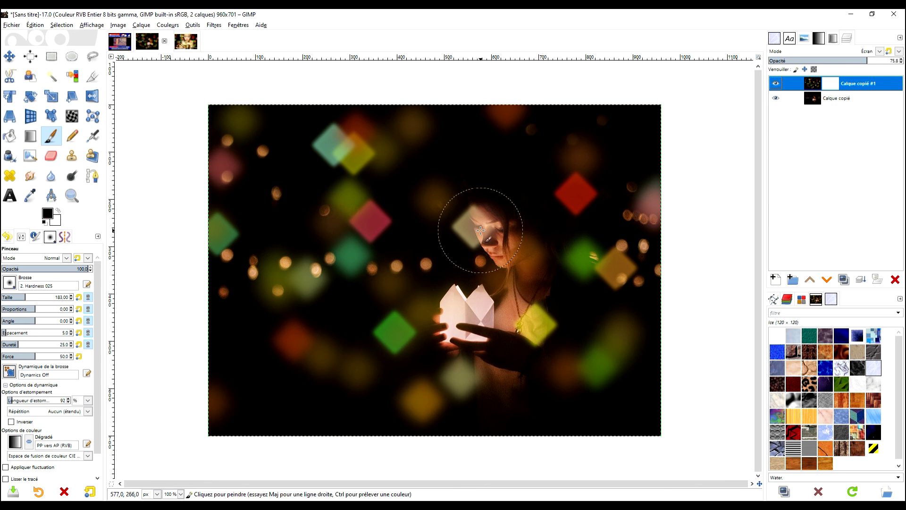
left_click(484, 233)
left_click_drag(484, 233, 469, 221)
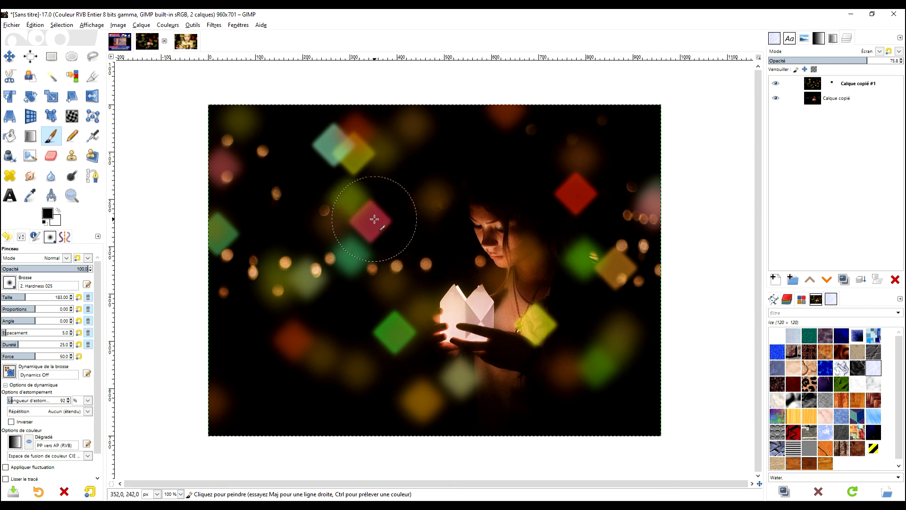
mouse_move(351, 203)
left_mouse_down()
mouse_move(335, 206)
mouse_move(375, 218)
mouse_move(373, 229)
left_mouse_up()
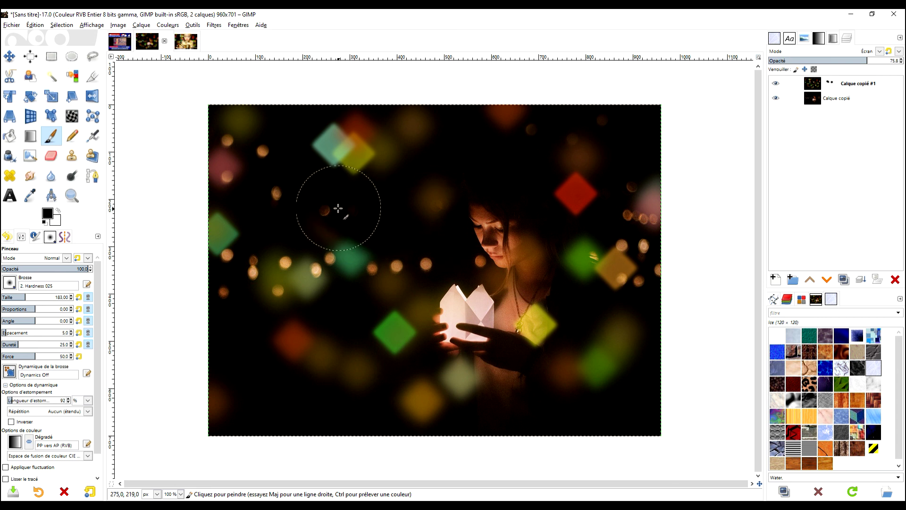
left_click_drag(378, 248, 352, 265)
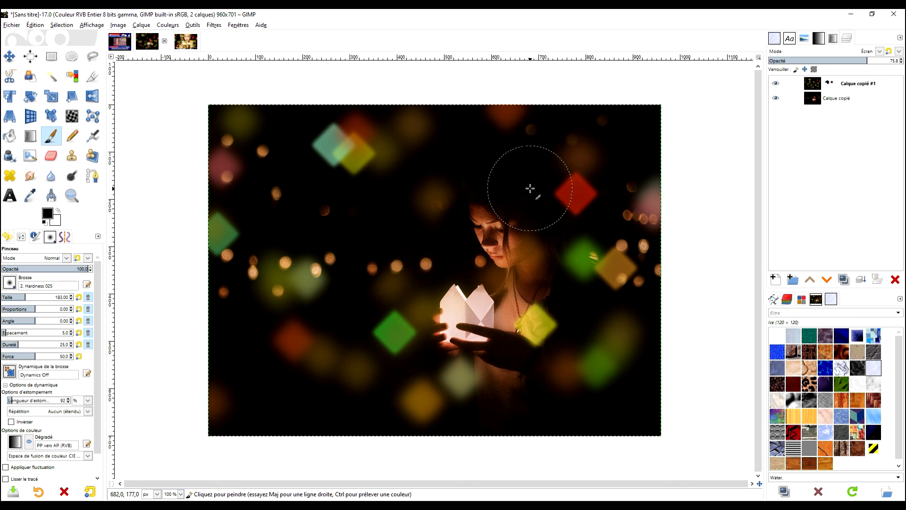
Step: Return to the fairy-lights portrait and compare it with and without its bokeh layer
left_click(185, 41)
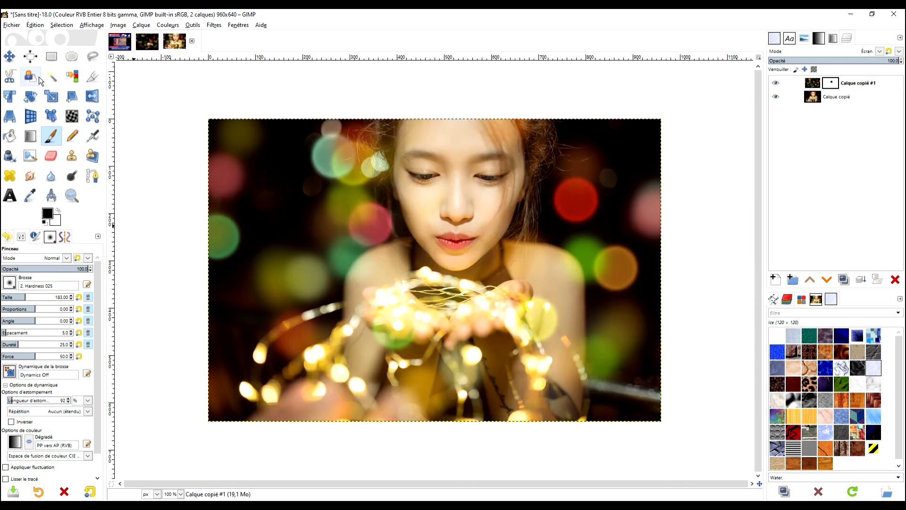
left_click(51, 56)
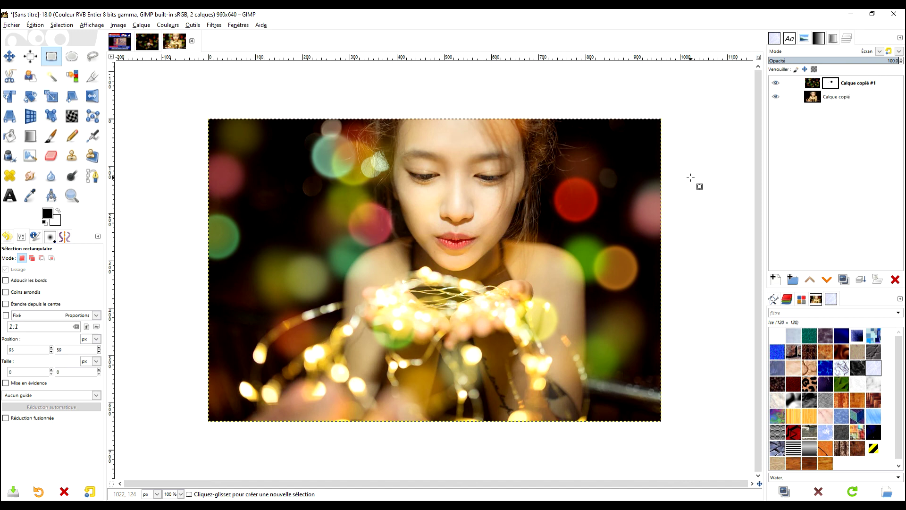
left_click(776, 83)
left_click(776, 83)
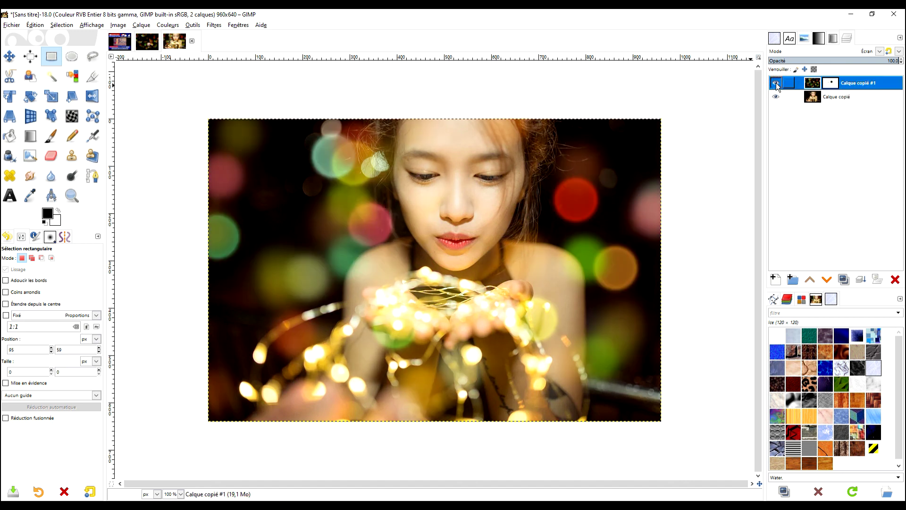